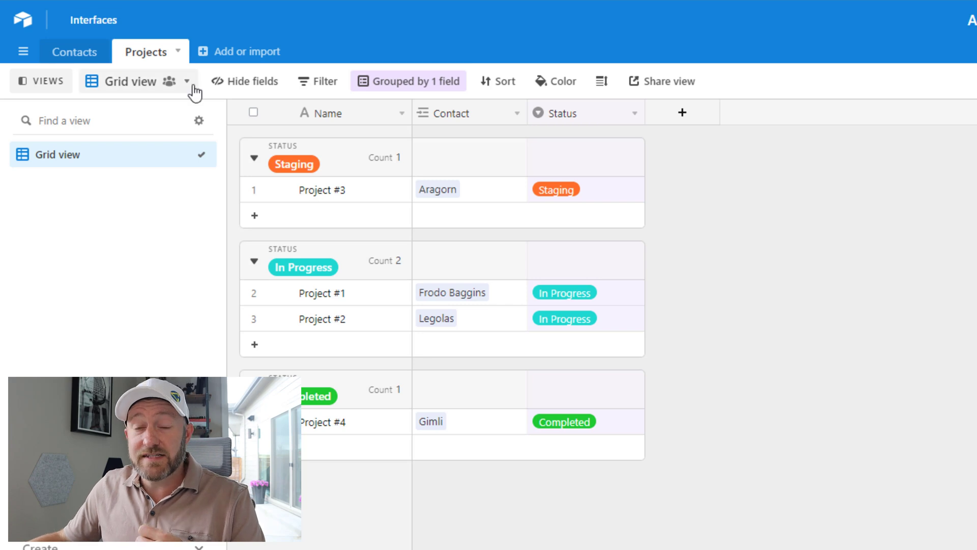
Duplicate the Airtable Example base into the GAP Consulting workspace, including its records and comments
click(75, 66)
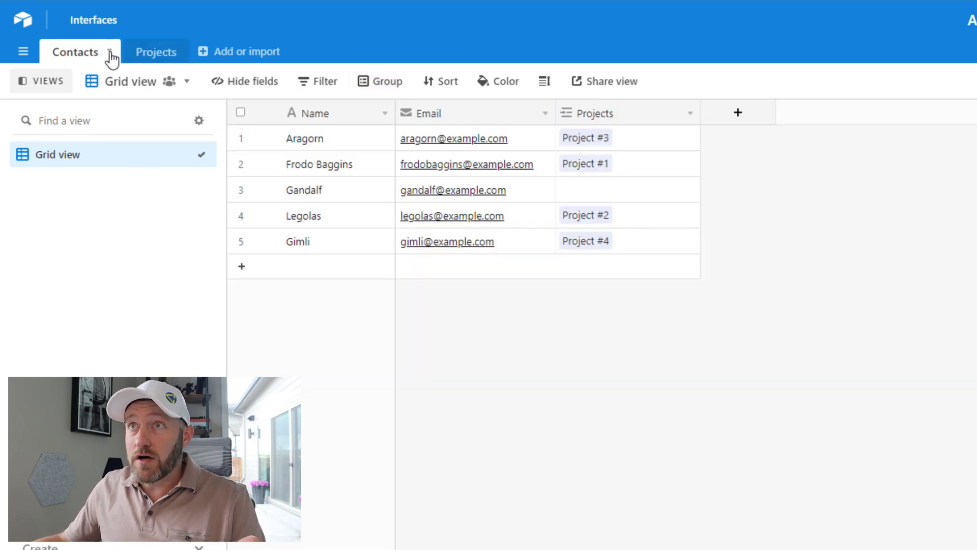
click(154, 65)
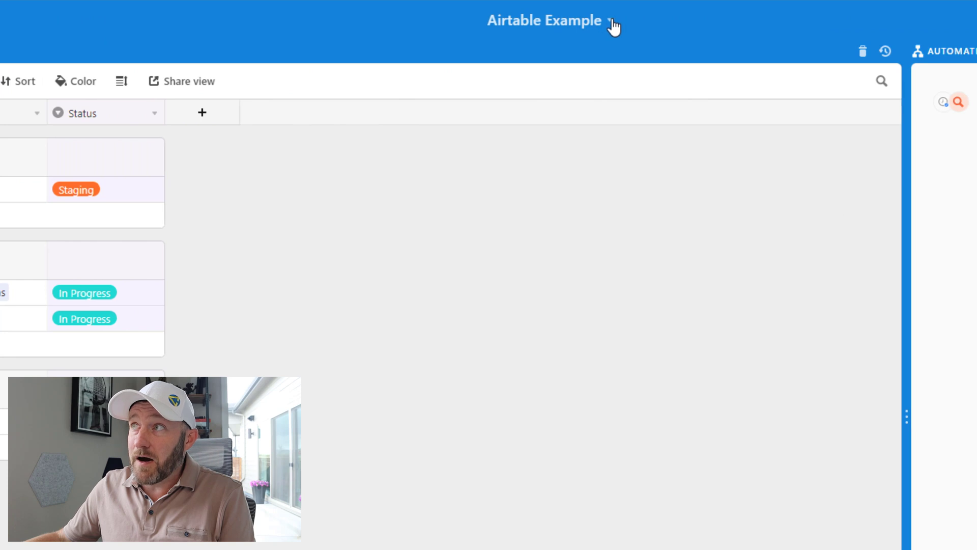
click(611, 23)
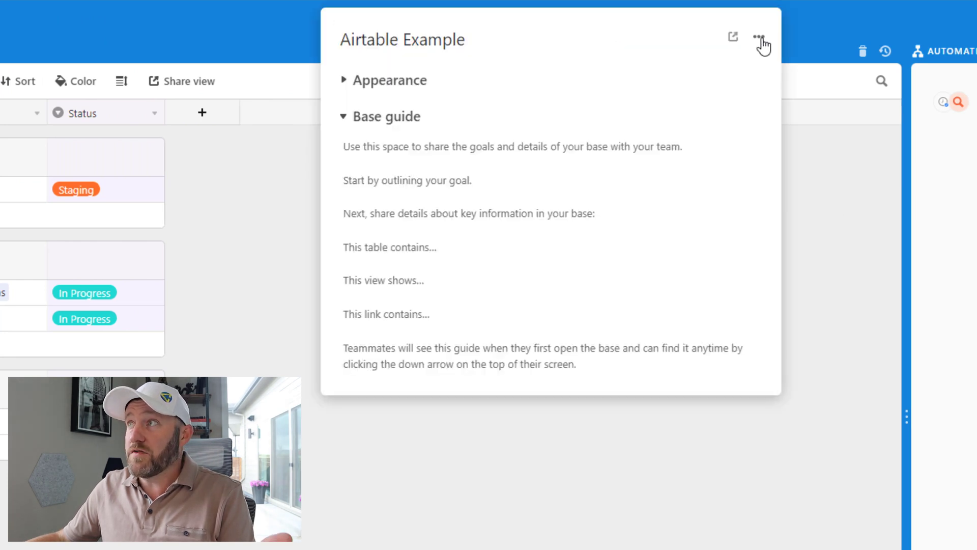
click(760, 39)
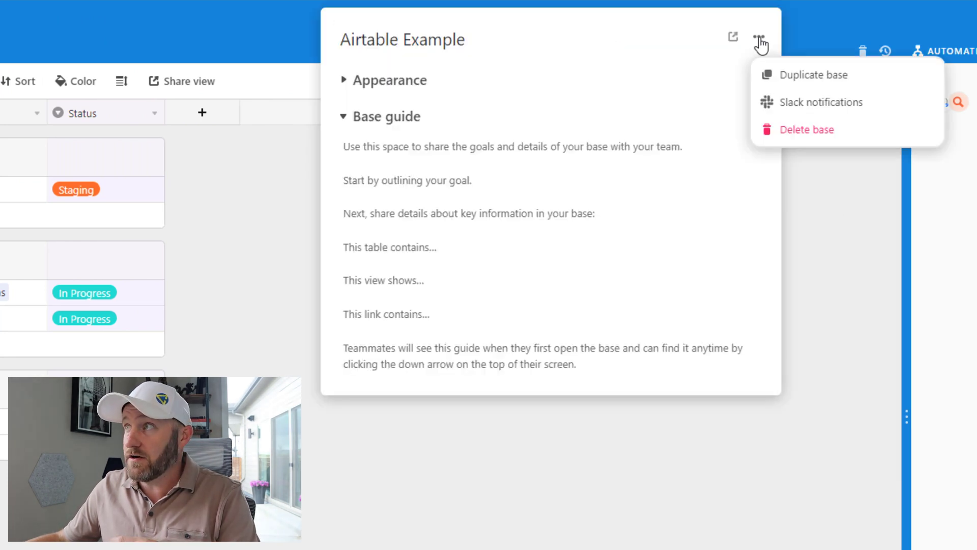
click(799, 76)
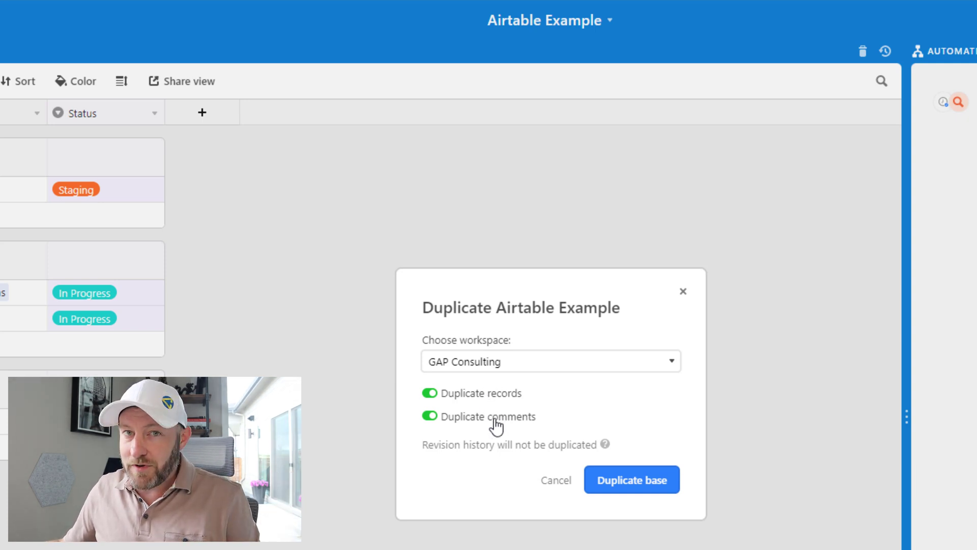
click(621, 484)
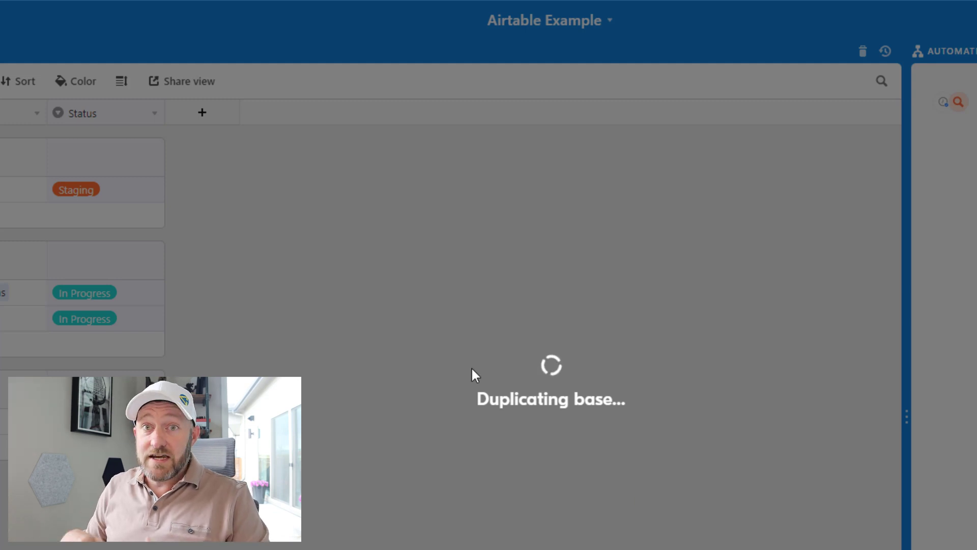
Open the duplicated base, rename it "Airtable Example Archived on 5/29/2022", and view its Projects table
scroll(472, 369, down, 5)
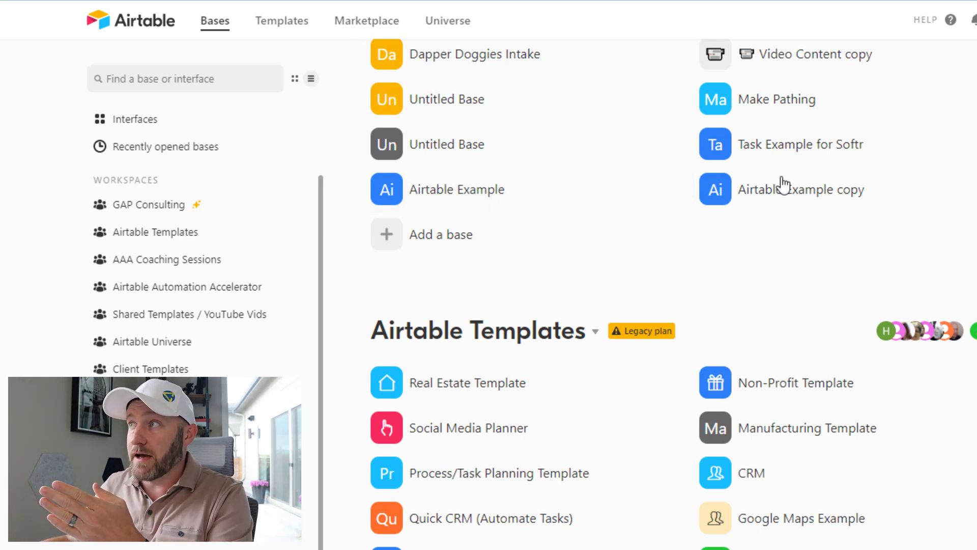
click(780, 196)
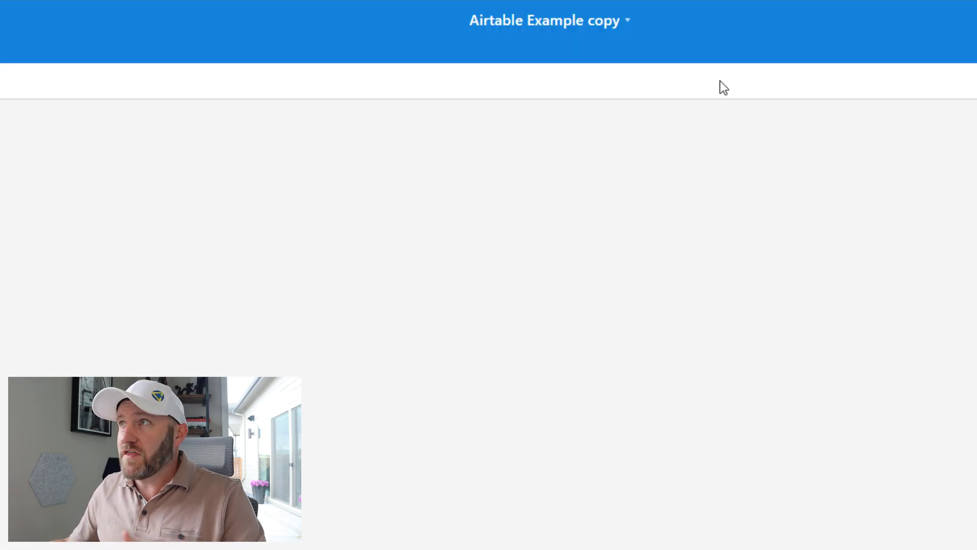
click(601, 24)
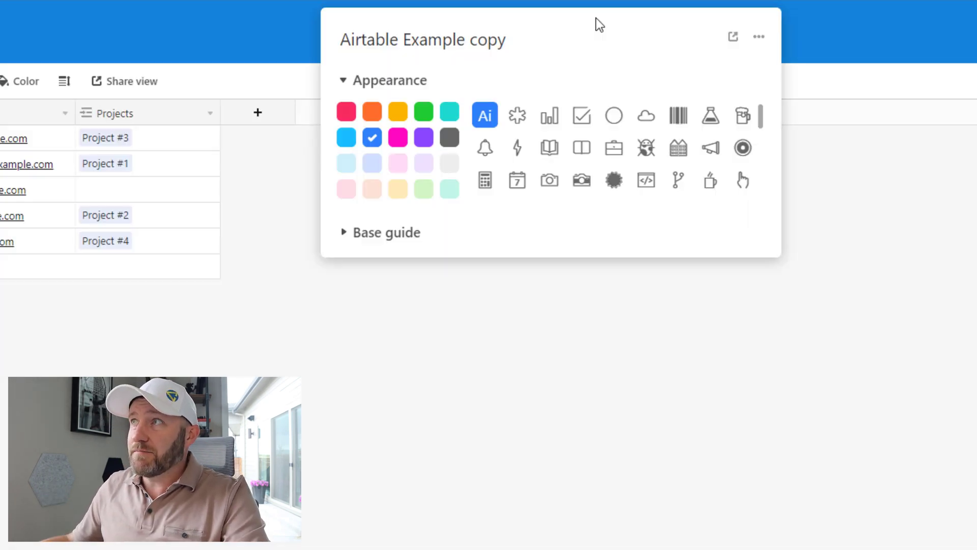
click(646, 36)
key(ctrl+shift+Left)
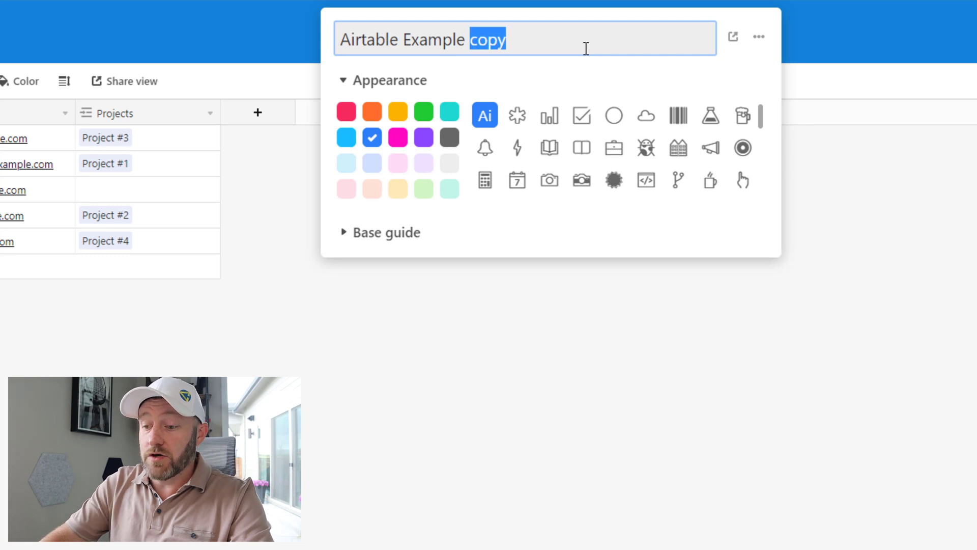
text(Arichi)
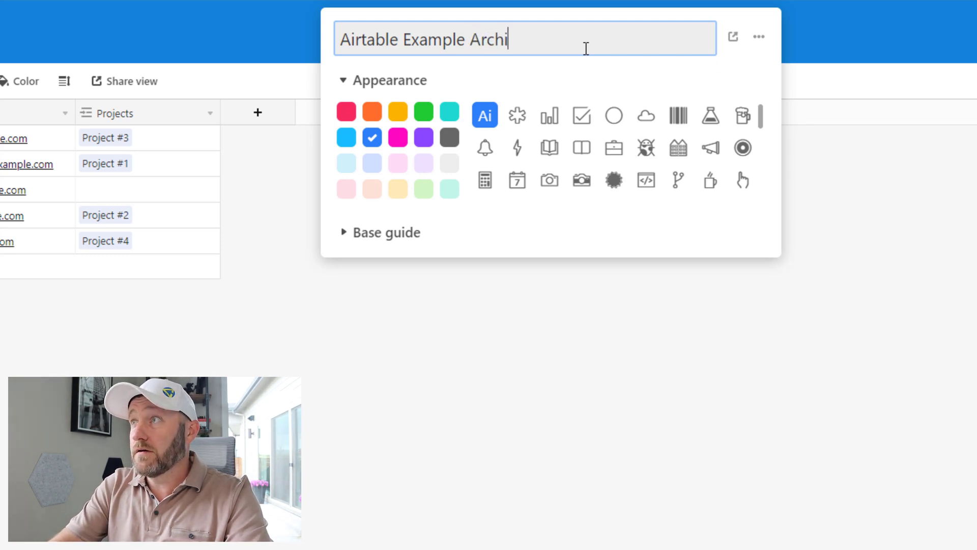
text(ved on 5/29/2022)
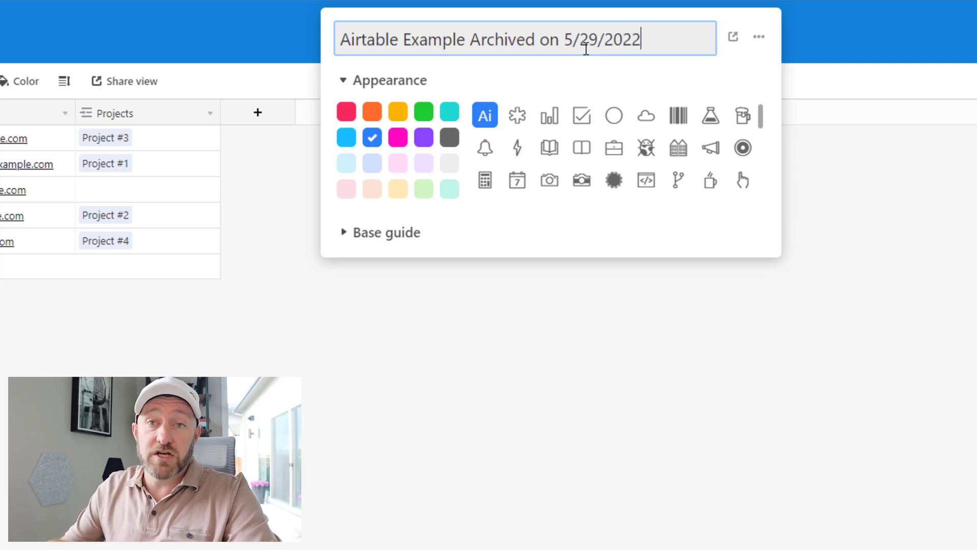
click(169, 350)
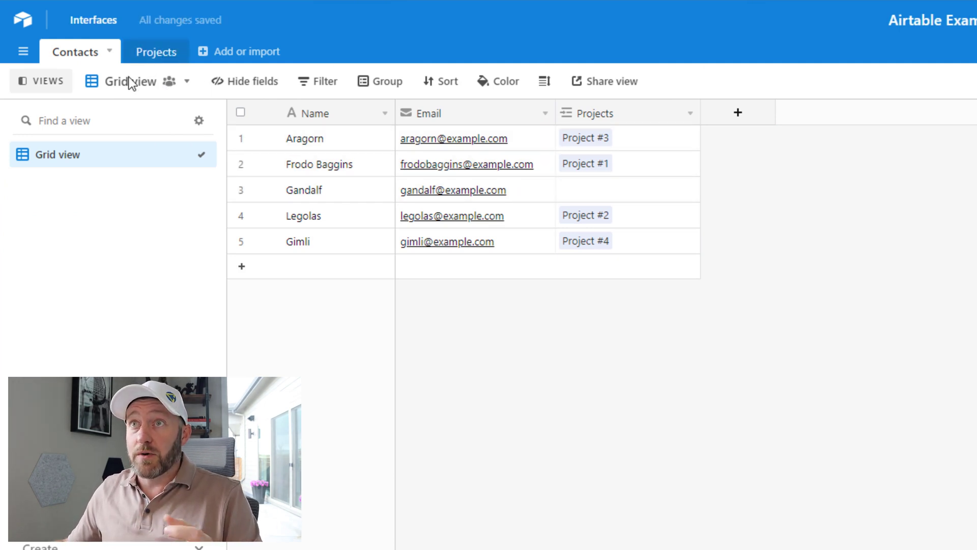
click(158, 53)
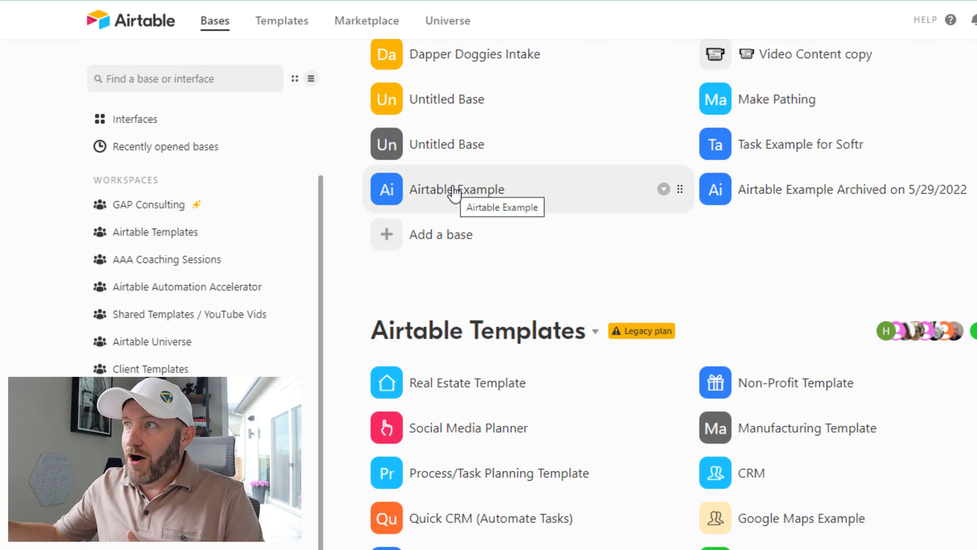
Open the original Airtable Example base and view the bulk options for all selected Projects records, then dismiss them
click(455, 193)
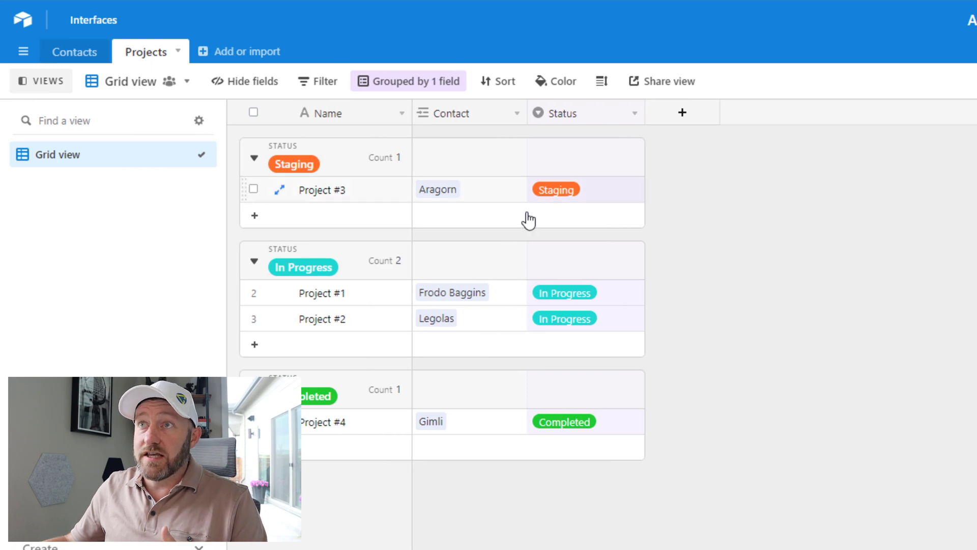
click(254, 112)
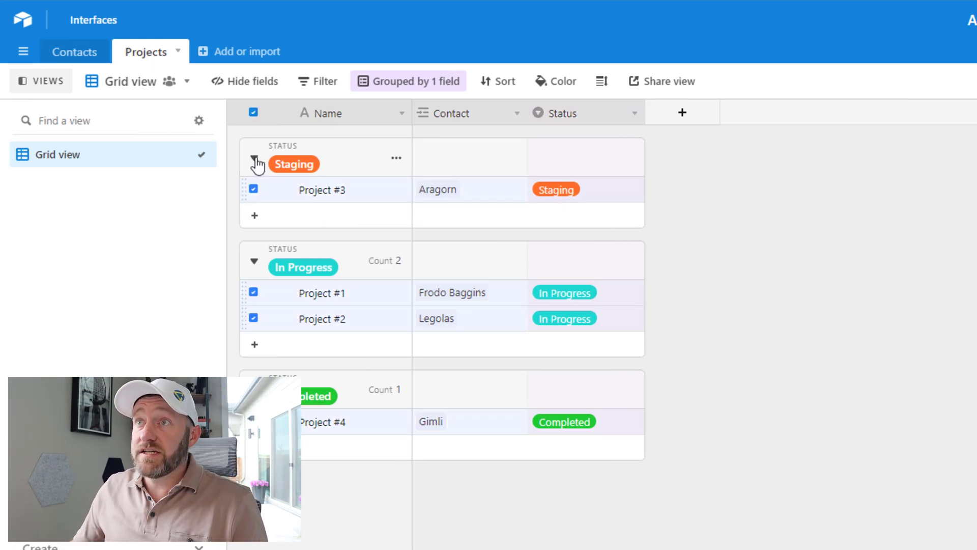
right_click(255, 190)
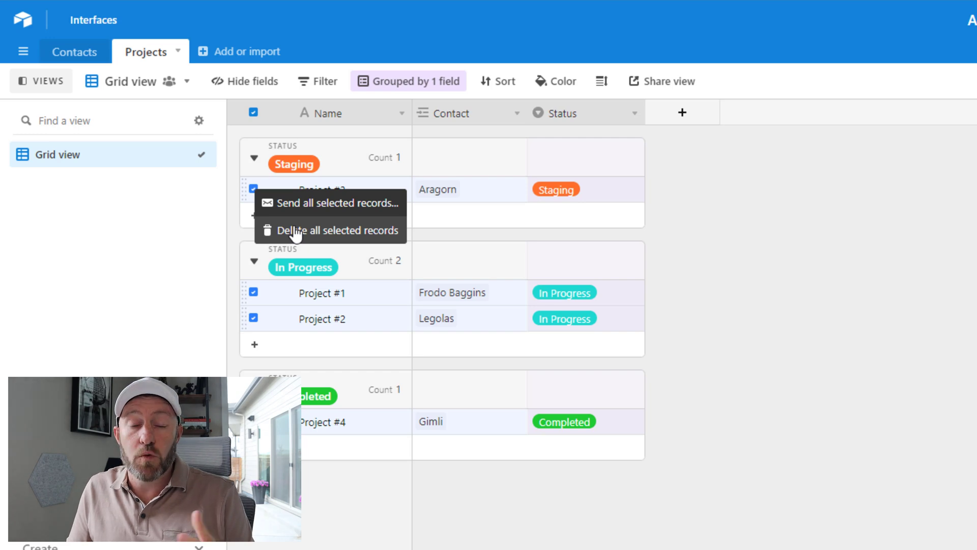
click(748, 295)
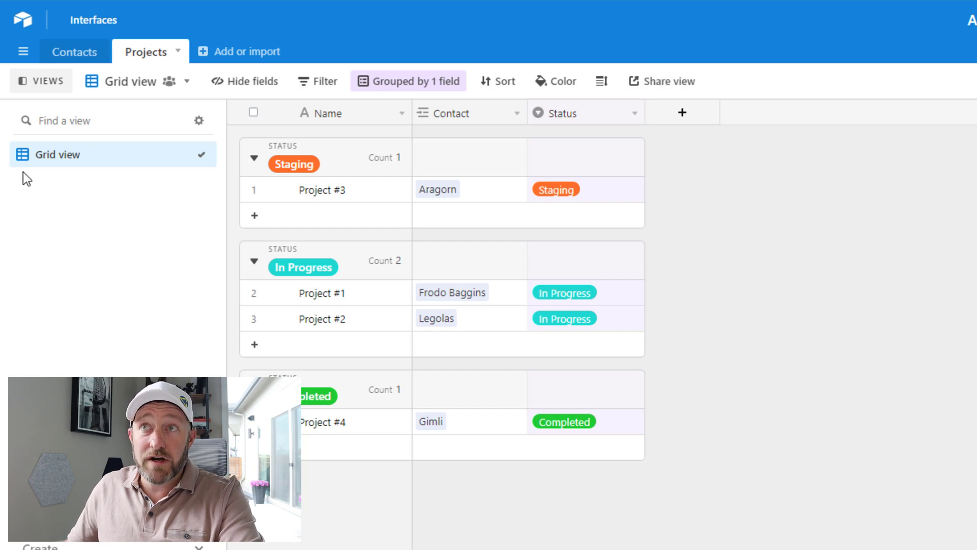
Create a shareable link for the Projects grid view and open it in a new browser tab
click(652, 91)
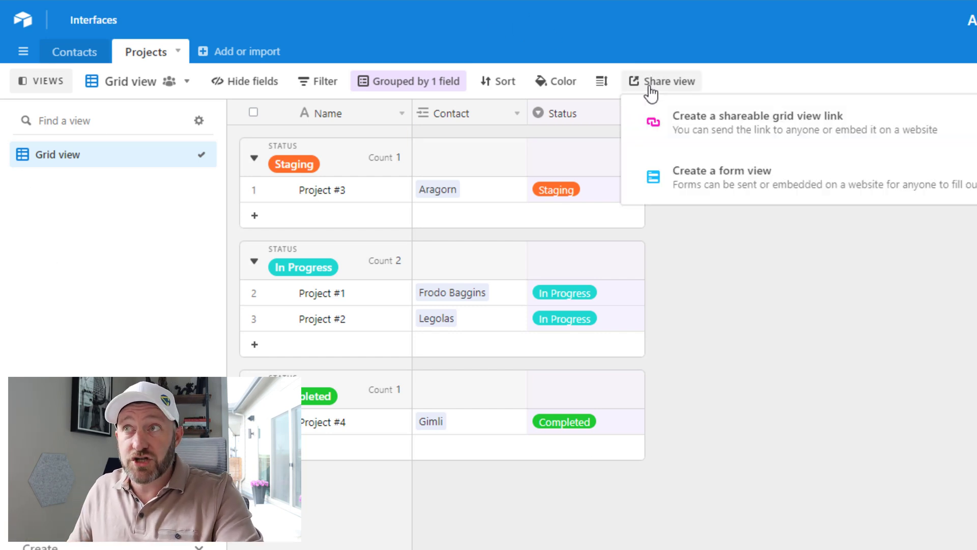
click(730, 129)
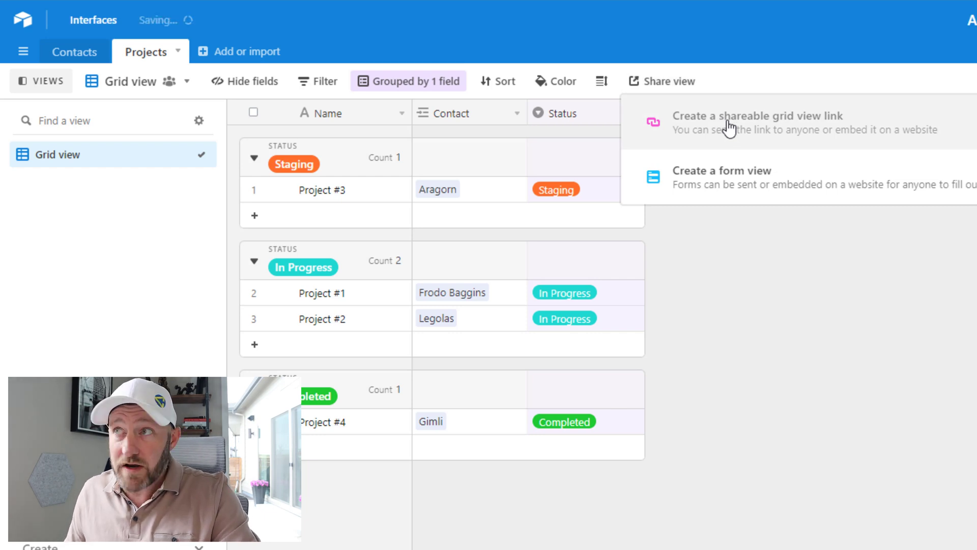
click(744, 194)
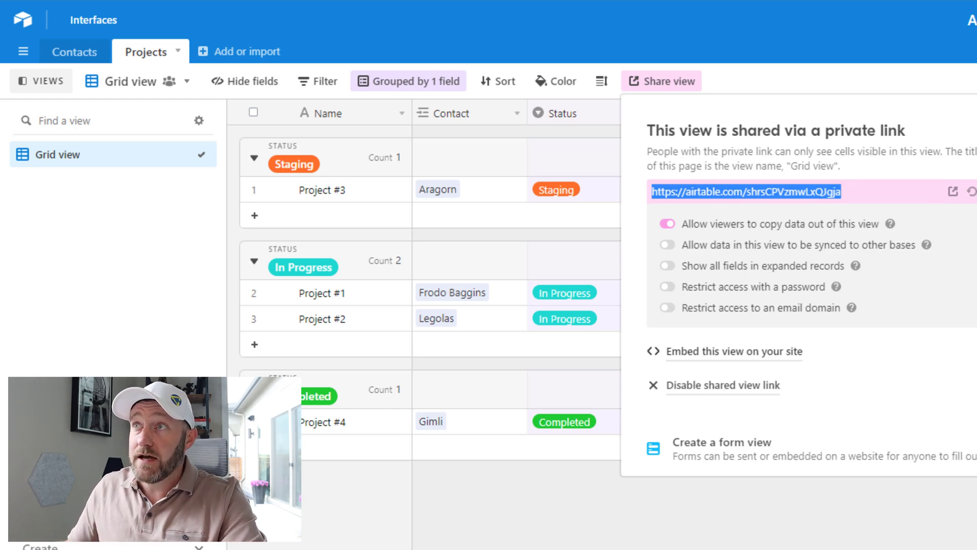
key(ctrl+c)
key(ctrl+t)
key(ctrl+v)
key(Escape)
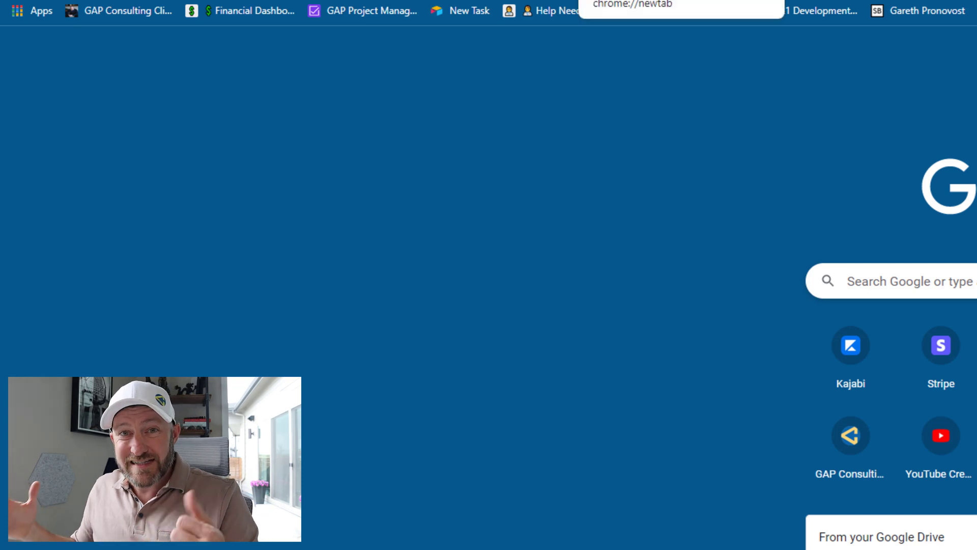
key(Return)
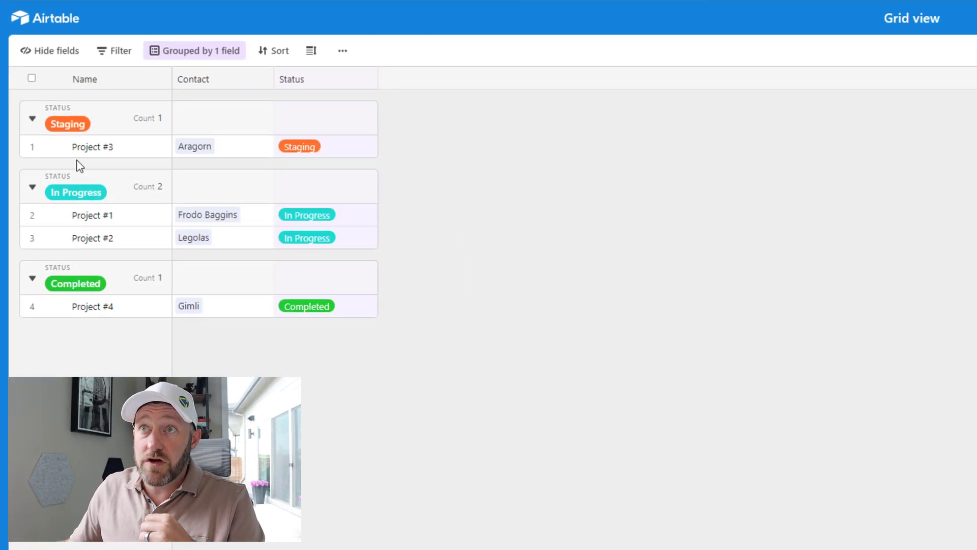
Expand the Project #3 record in the shared view to examine its fields, and close it again
click(91, 150)
click(203, 147)
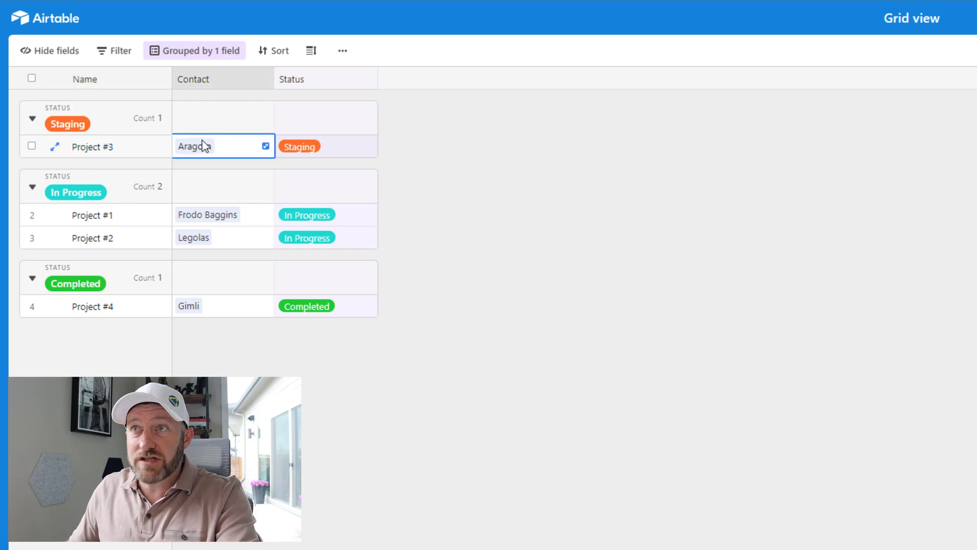
key(space)
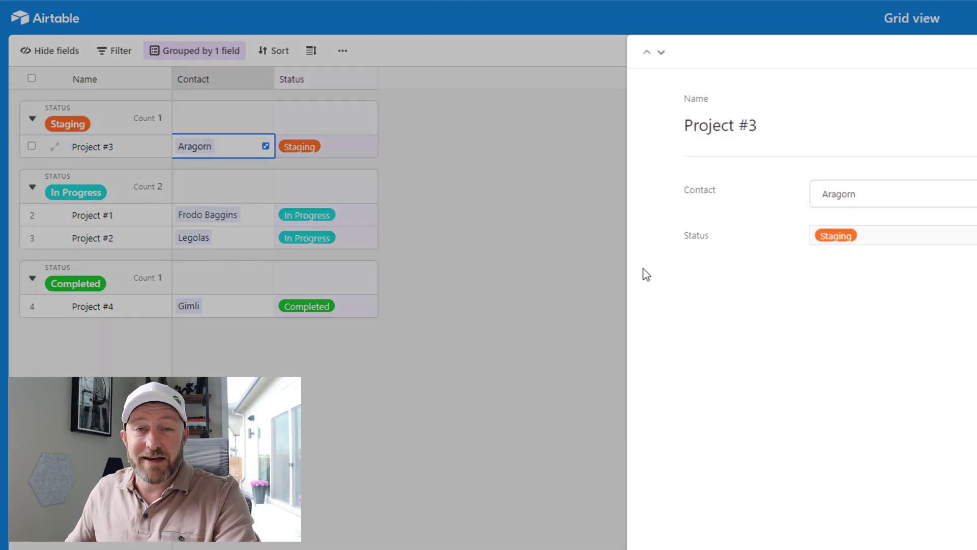
key(Escape)
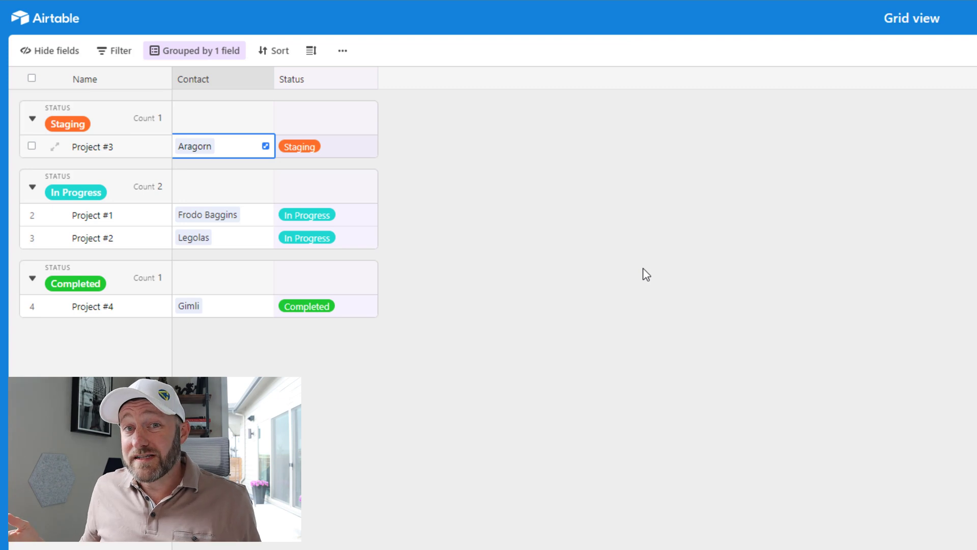
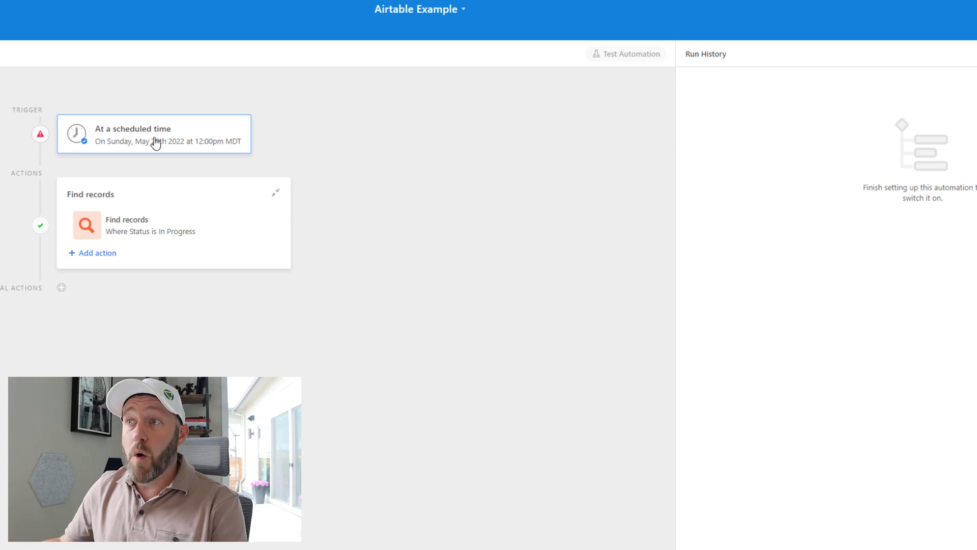
Examine the test results of the automation's Find records action for projects whose Status is In Progress
click(169, 225)
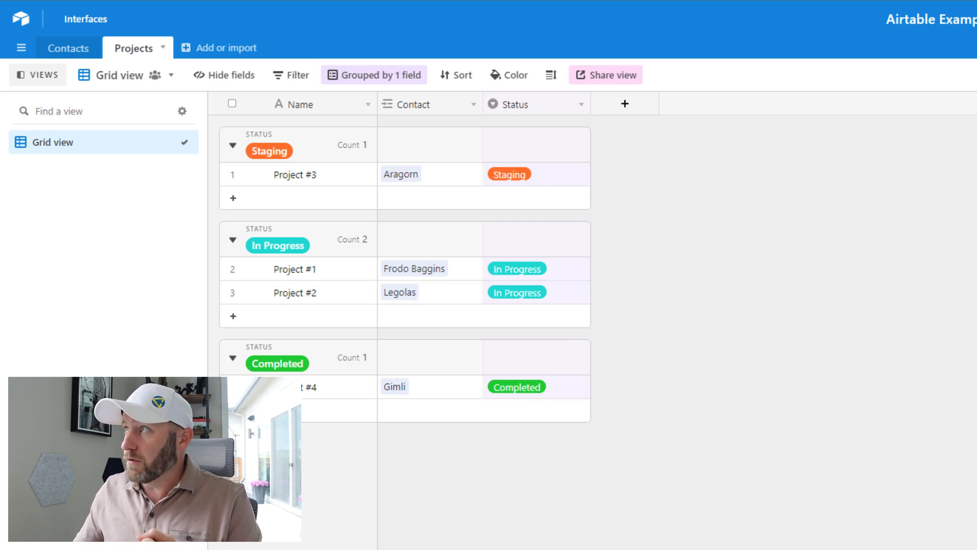
click(848, 87)
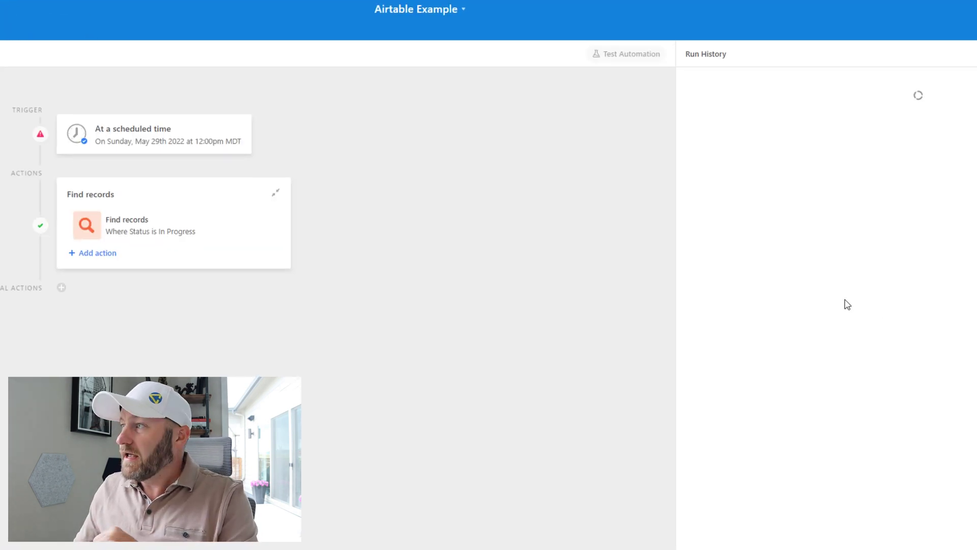
click(159, 232)
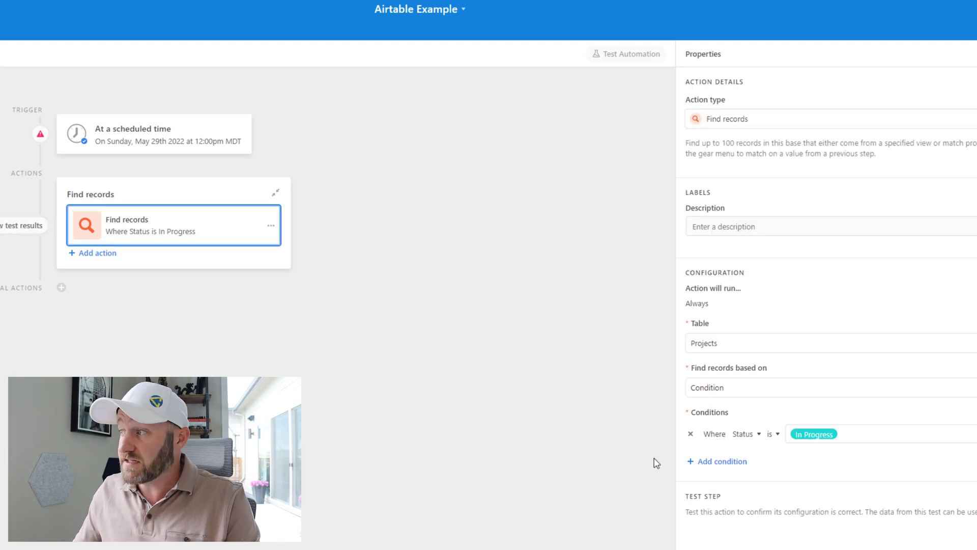
click(933, 529)
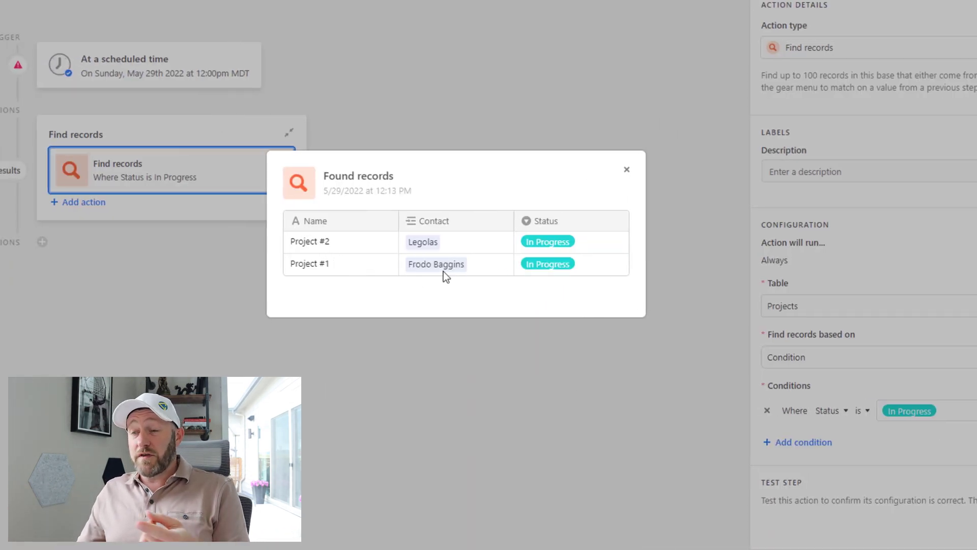
click(626, 170)
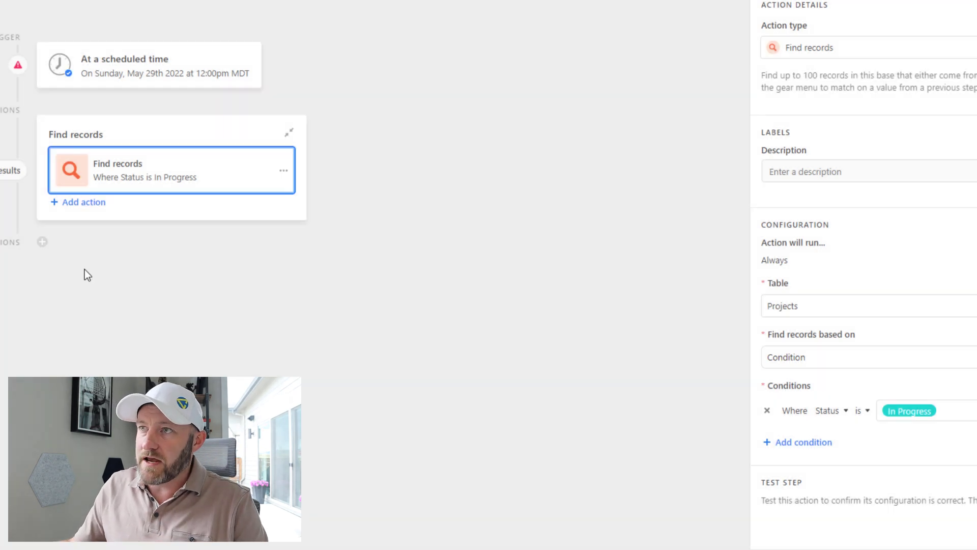
click(72, 212)
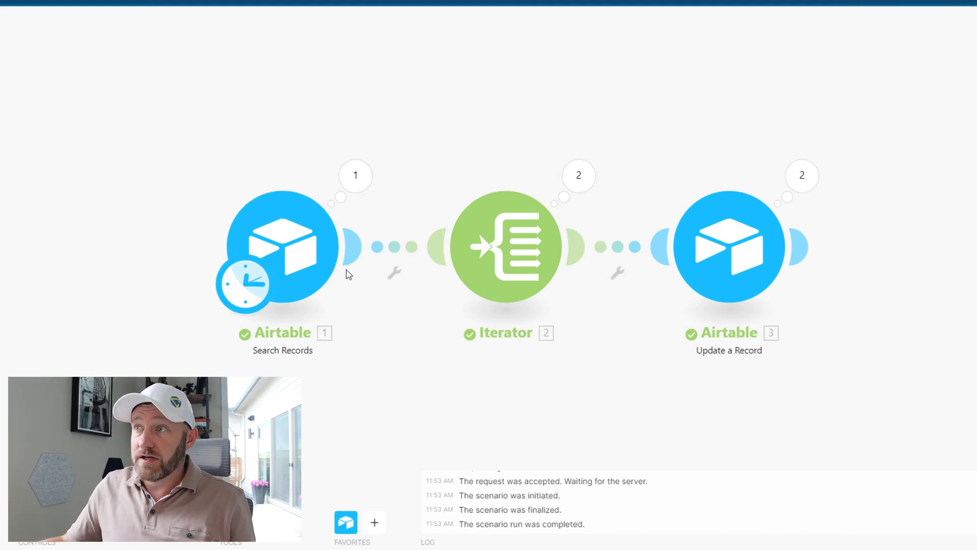
Review the search formula and record limit of the scenario's Airtable Search Records module
click(284, 256)
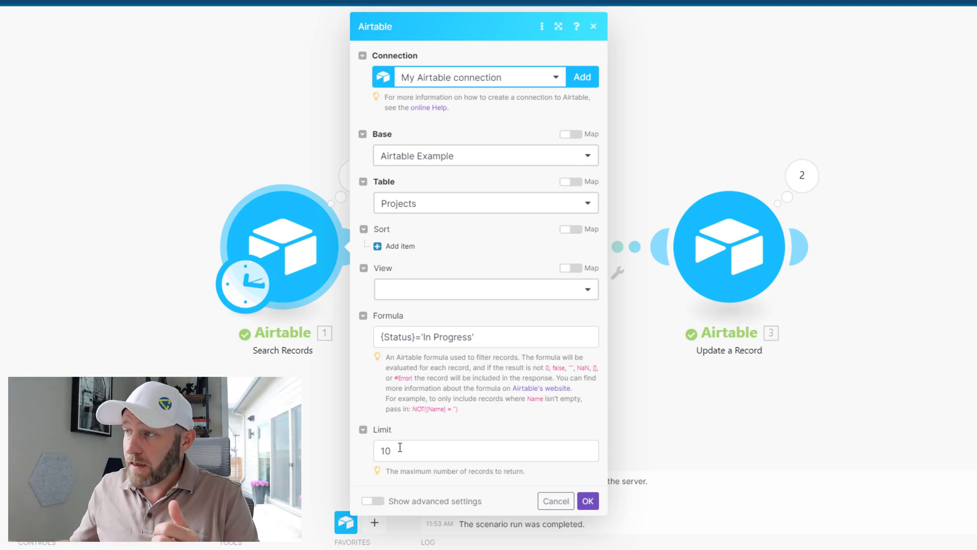
click(587, 502)
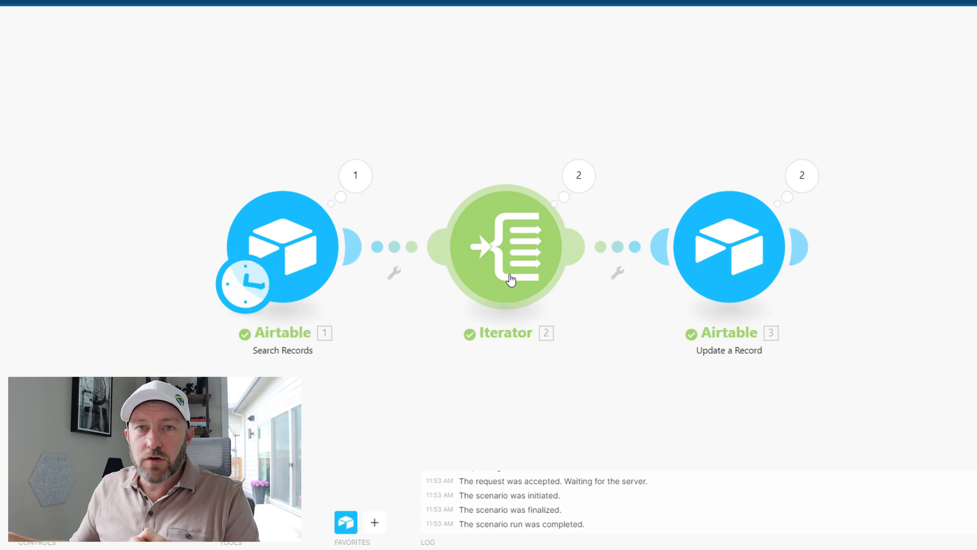
Locate the Iterator among the scenario's flow control tools, and close the tool list again
click(232, 528)
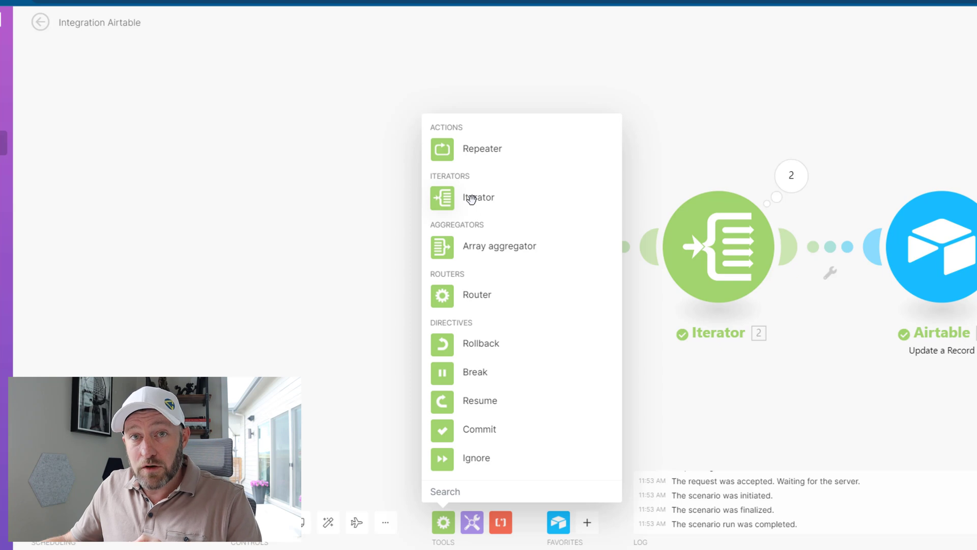
click(840, 414)
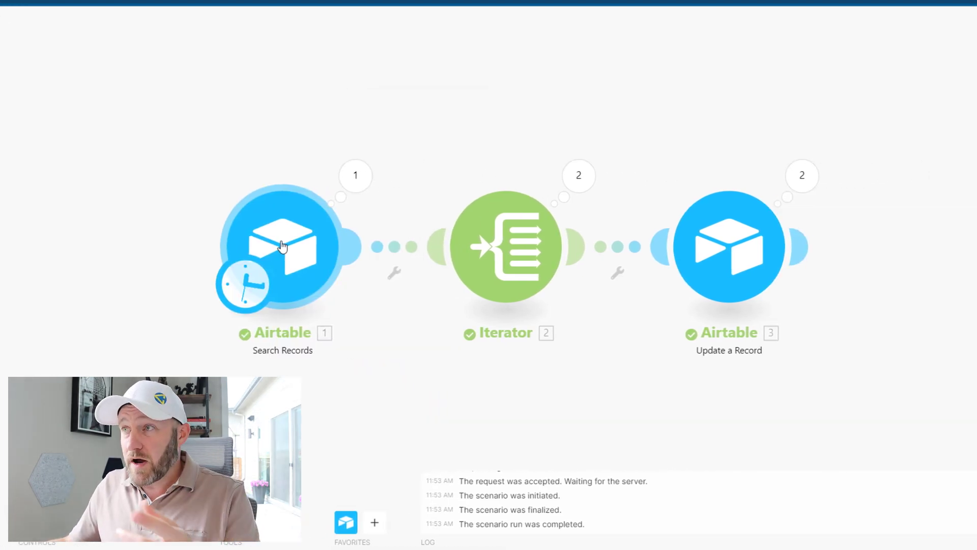
Run only the Airtable Search Records module and examine the input and output bundles of its operation
right_click(282, 246)
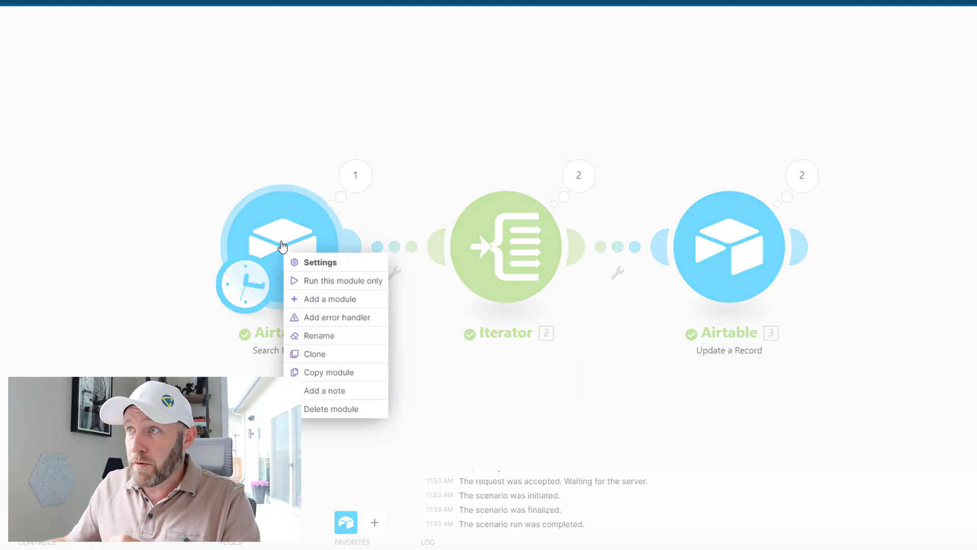
click(313, 281)
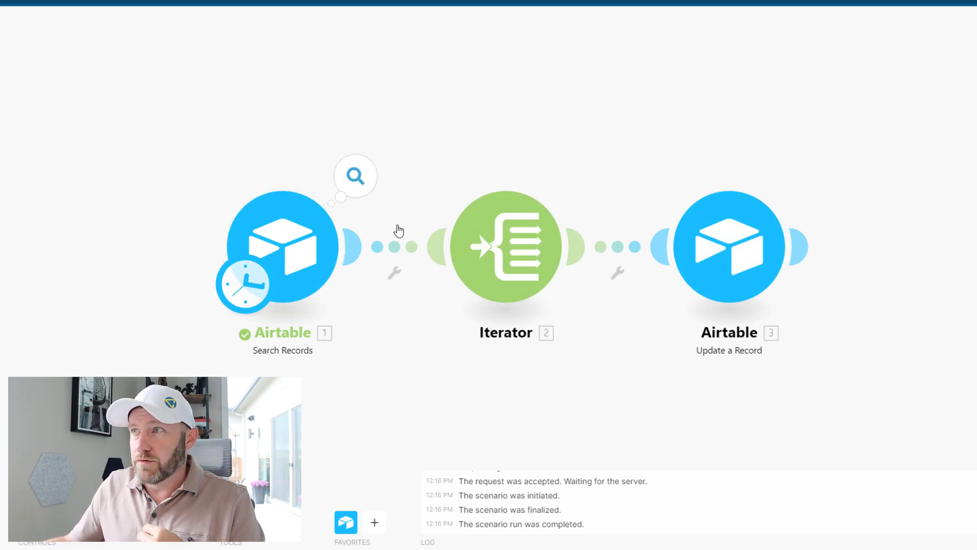
click(355, 187)
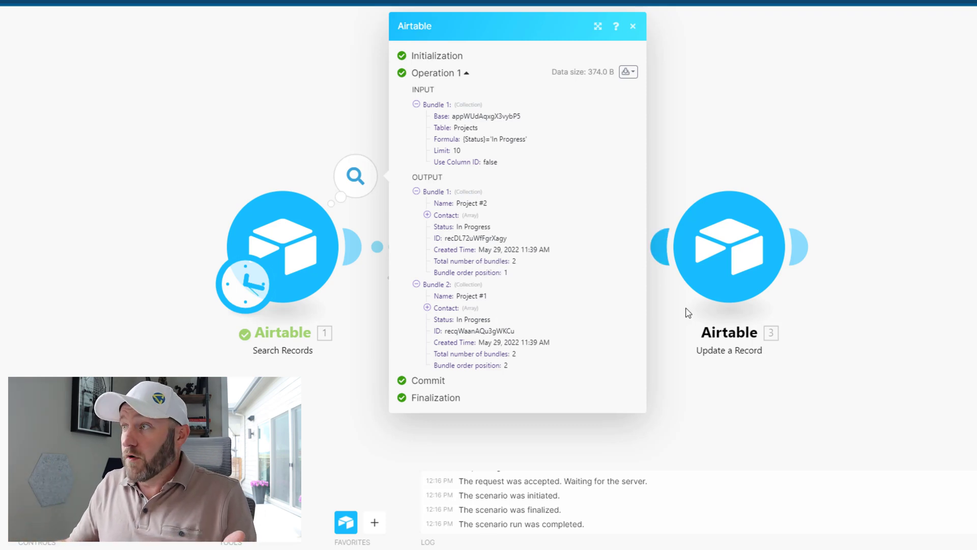
click(683, 390)
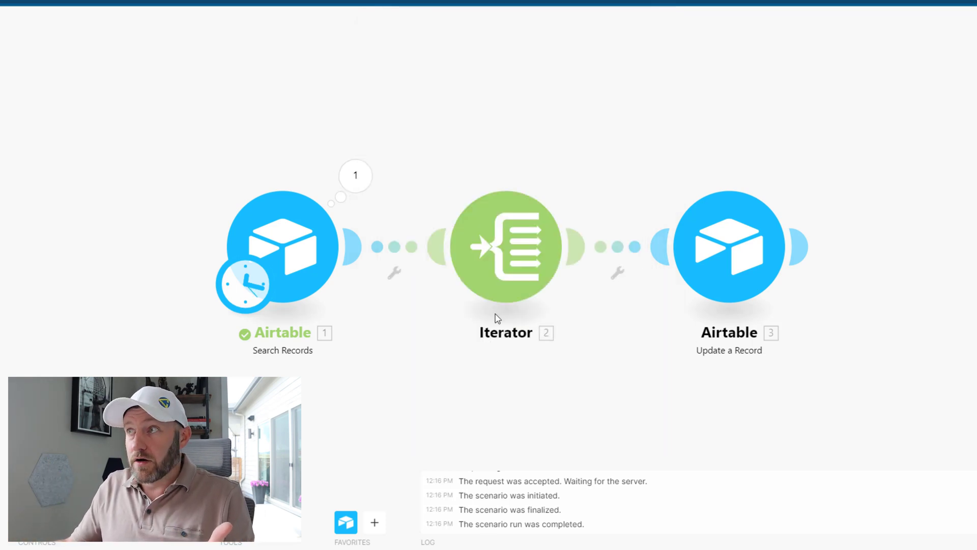
Review the Iterator's array mapping and the Update a Record module's Record ID and Status fields, and run the whole scenario once
click(503, 253)
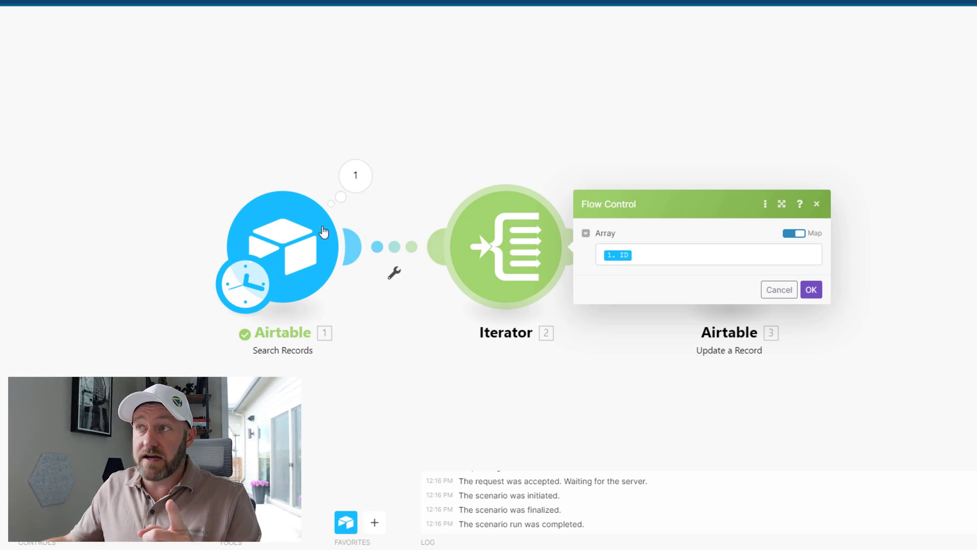
click(596, 157)
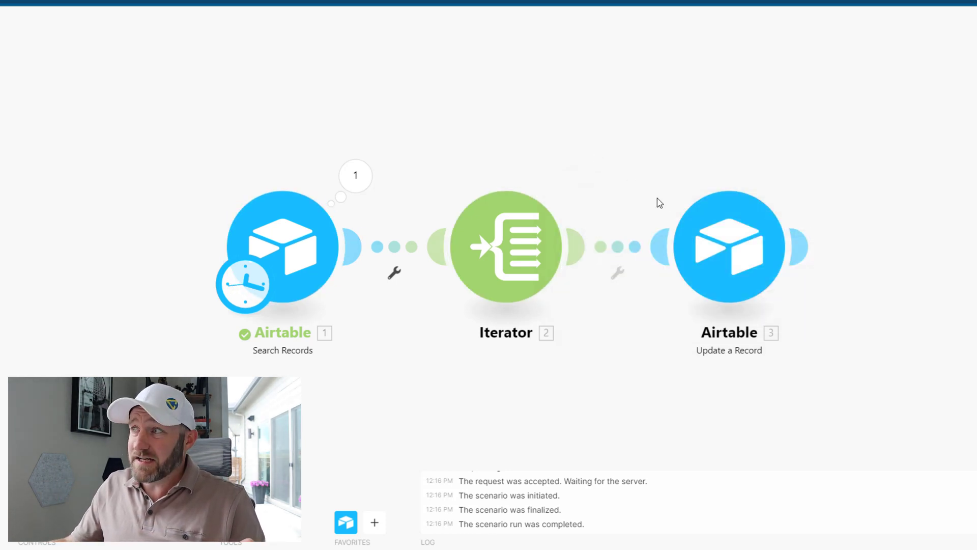
click(738, 263)
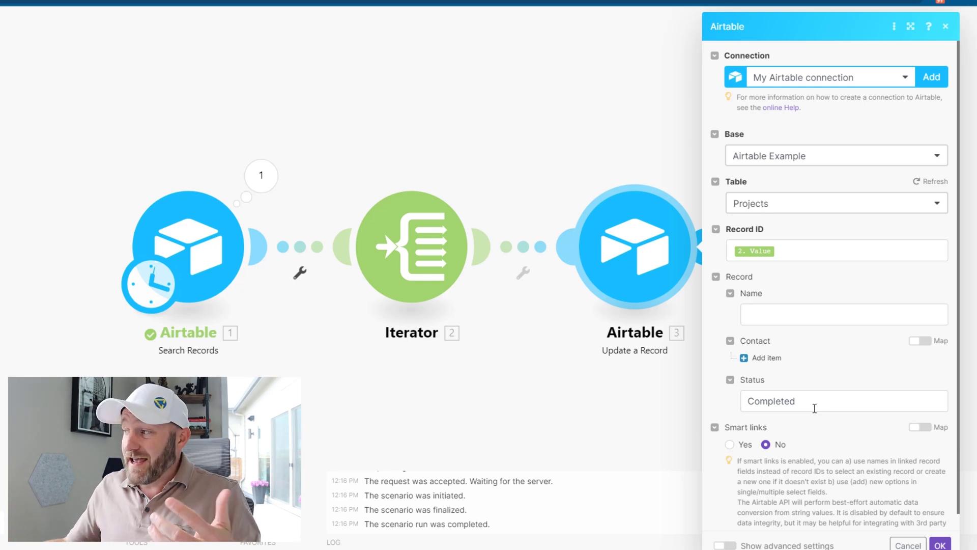
click(942, 546)
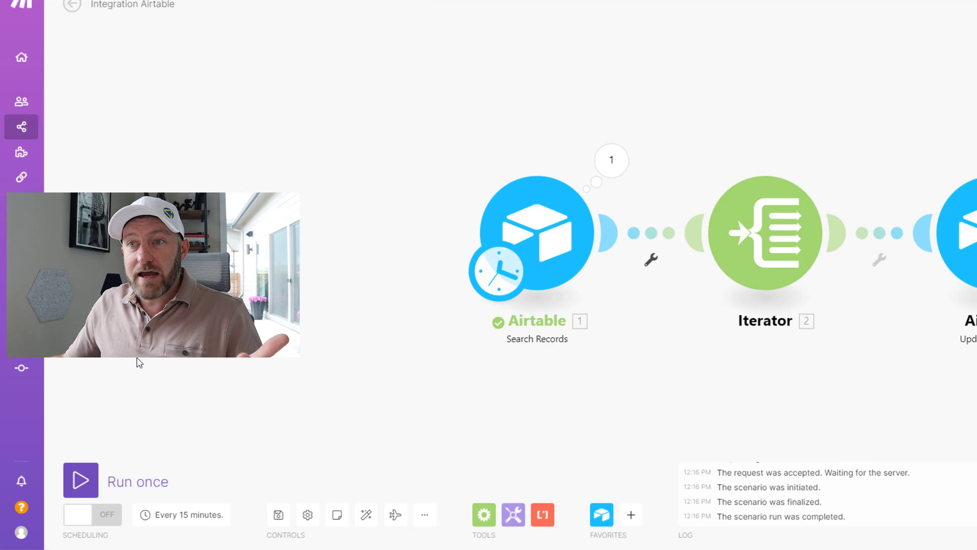
click(80, 486)
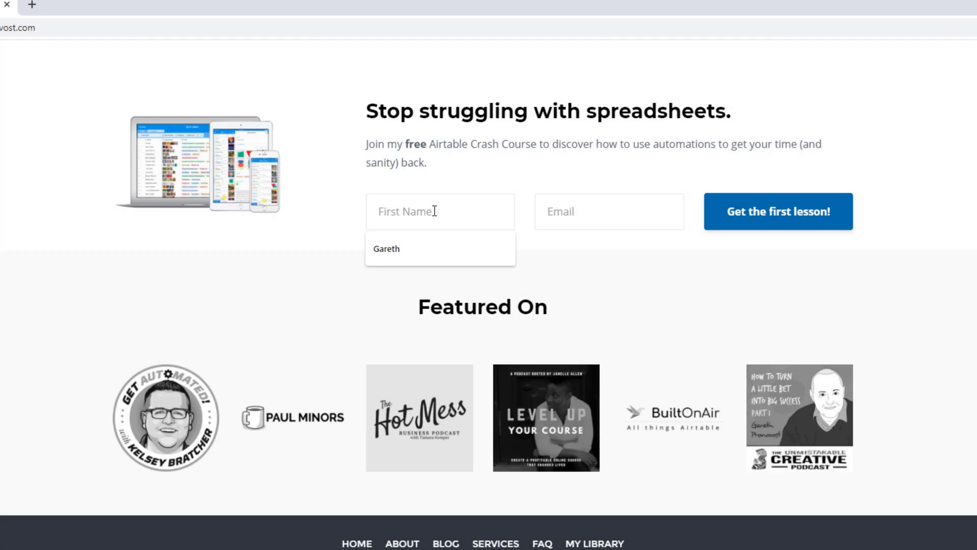
On the GAP Consulting website, fill in the first name and email for the free Airtable Crash Course
text(areth)
key(Tab)
text(ga)
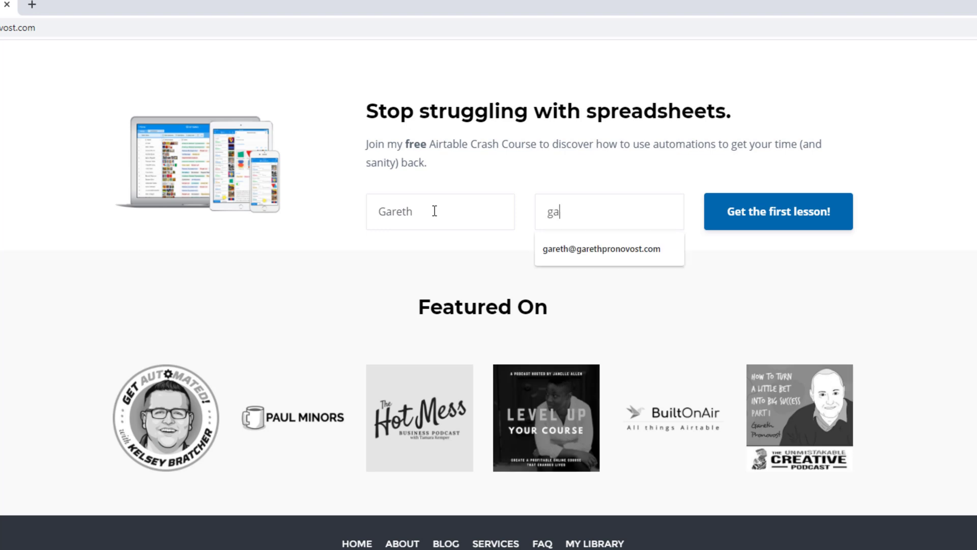
key(Down)
key(Return)
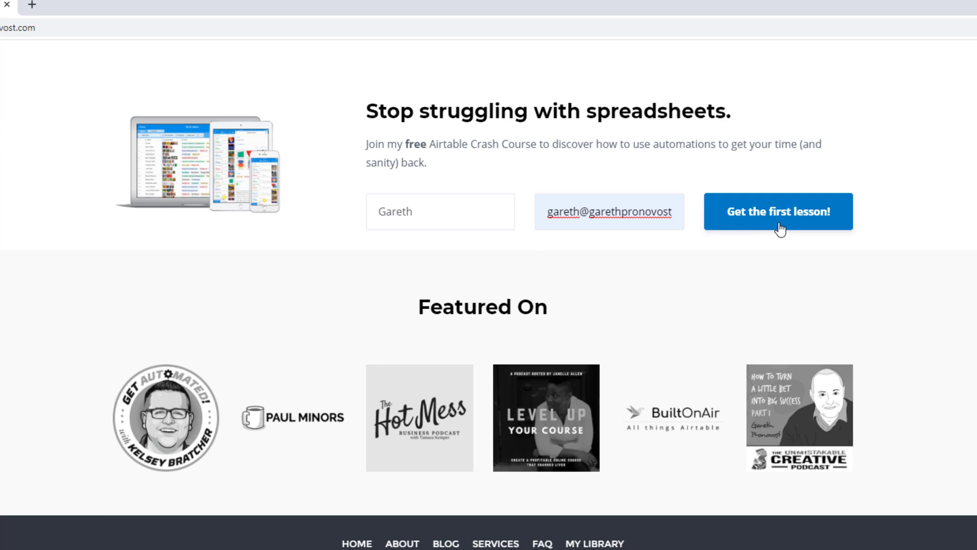
Open the website's Services page and examine the Airtable consulting, training and development options
scroll(780, 229, up, 20)
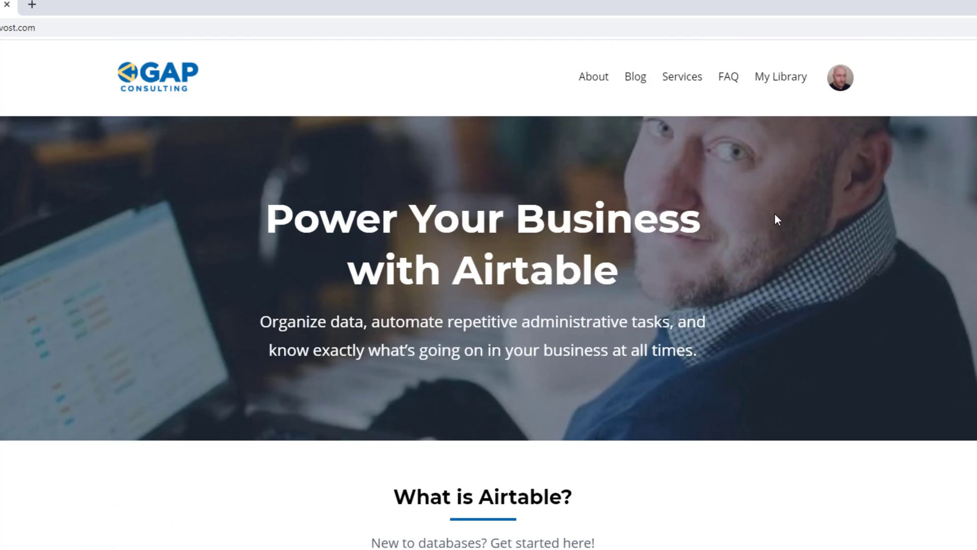
click(682, 77)
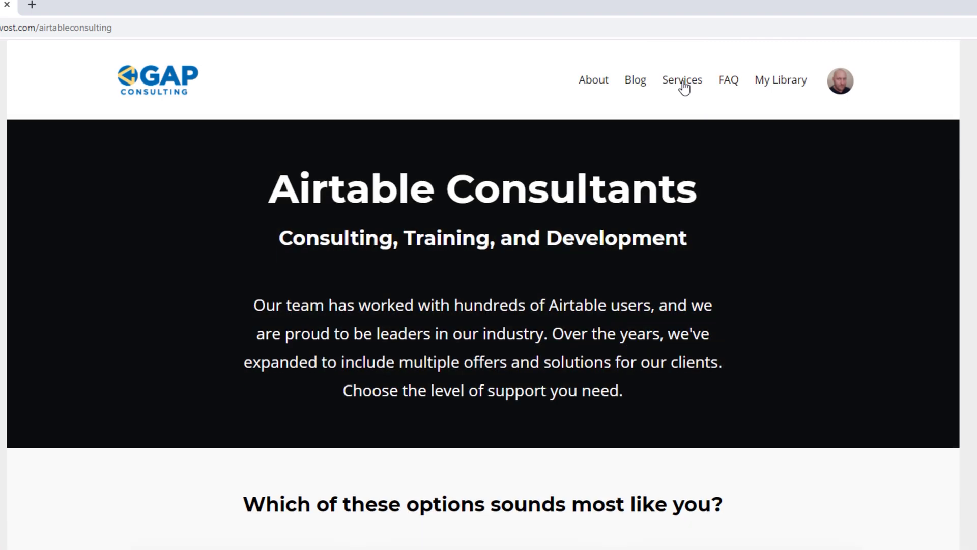
scroll(370, 334, down, 10)
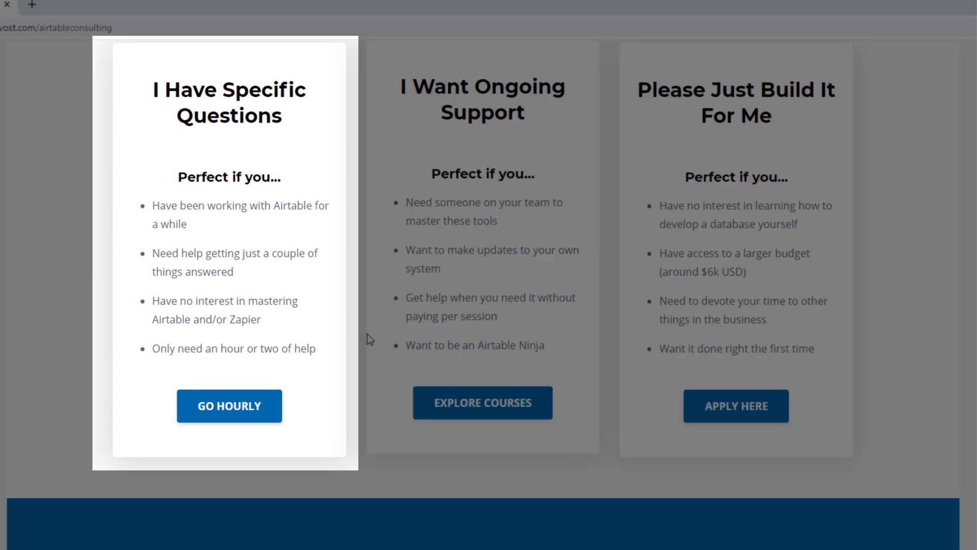